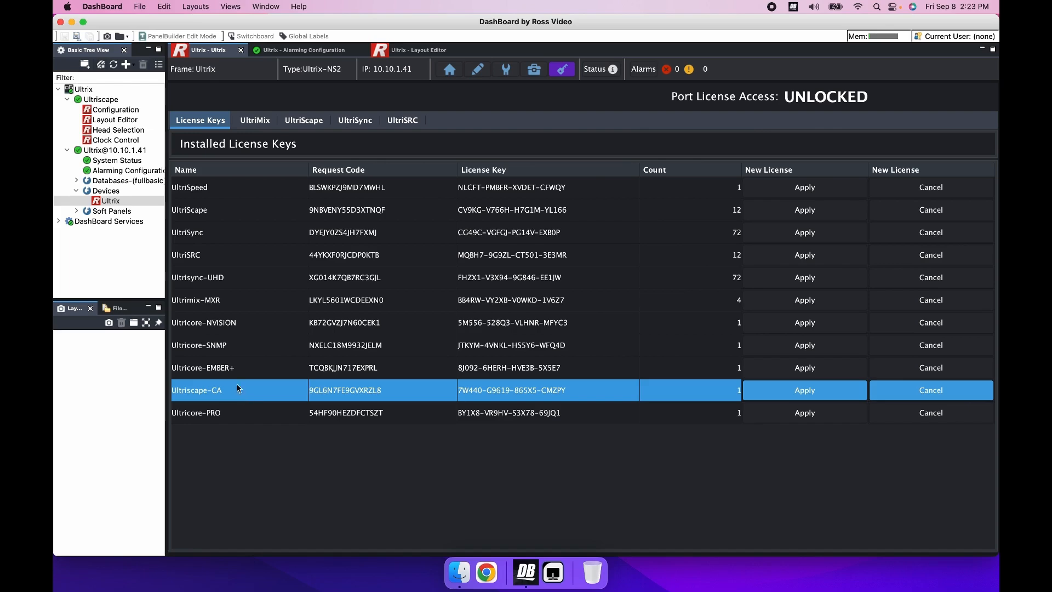
Open the Ultrix alarming configuration and enable the Video Black alarm for slot 4 SDI inputs 1, 2 and 3
double_click(124, 171)
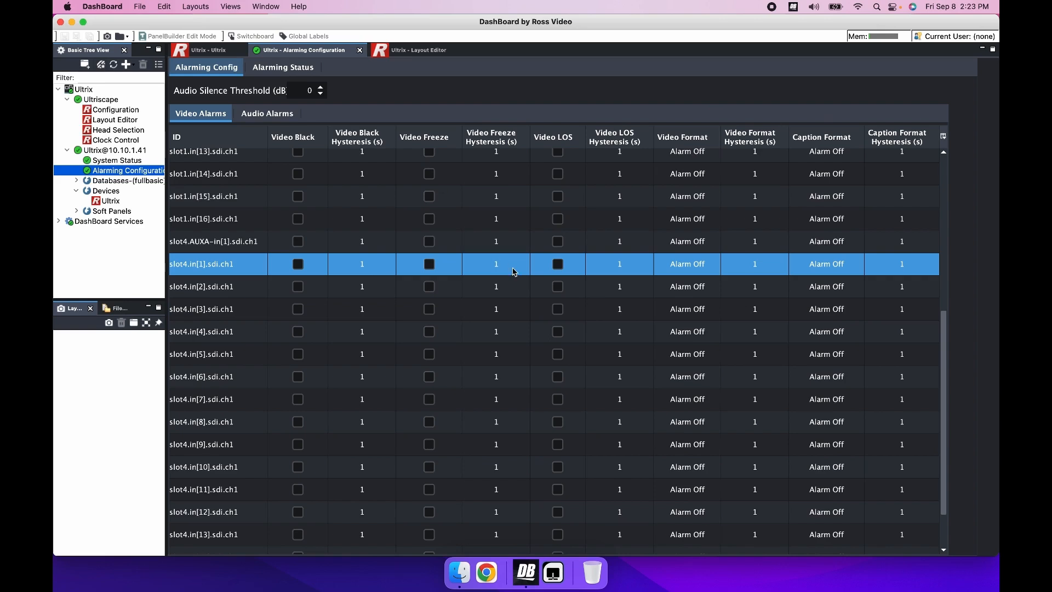
scroll(513, 272, "up", 5)
scroll(787, 325, "down", 5)
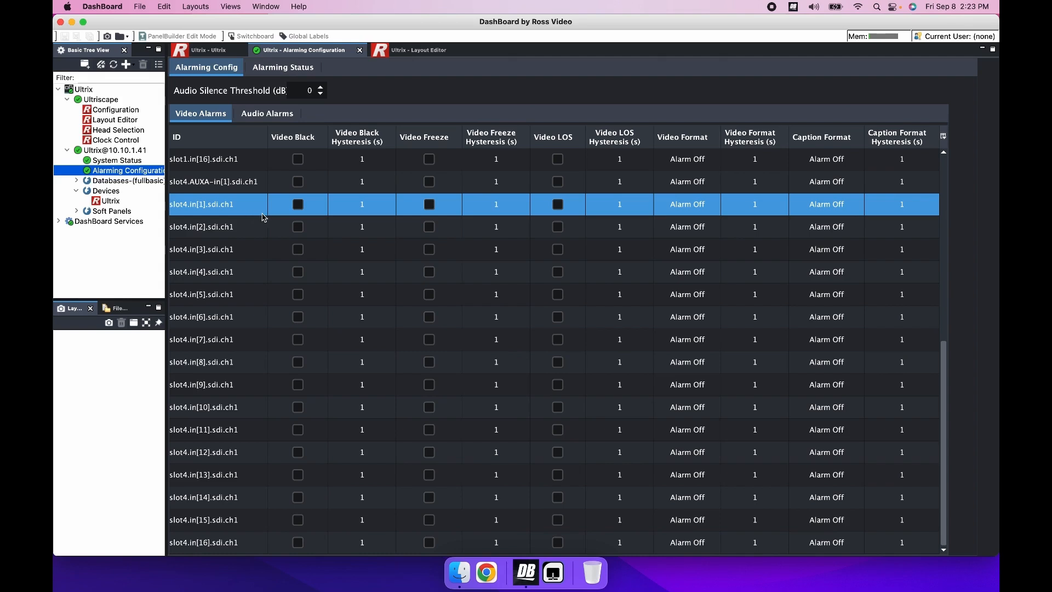
left_click(300, 205)
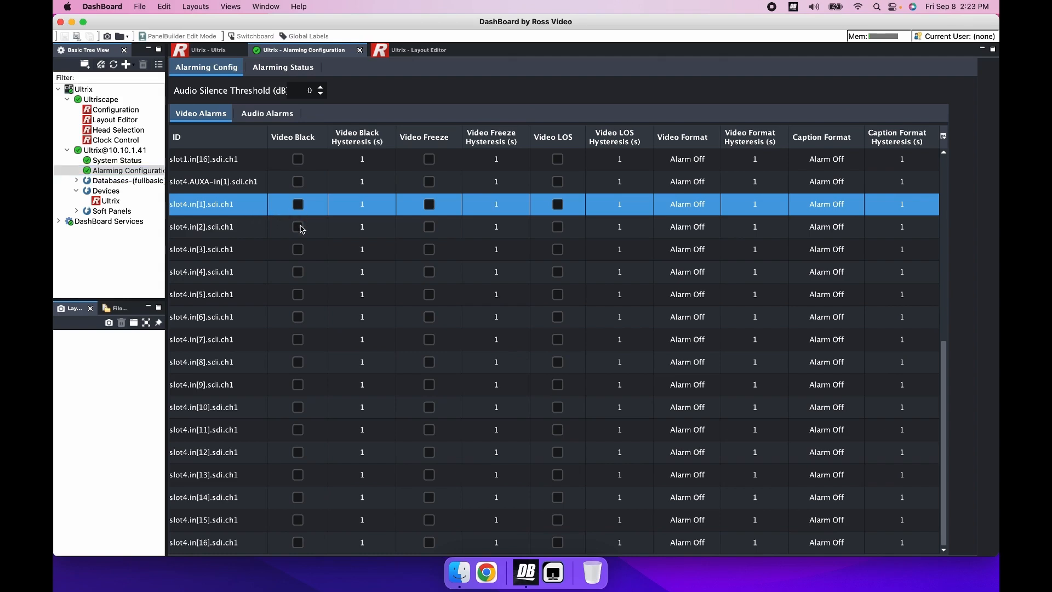
left_click(298, 227)
left_click(298, 249)
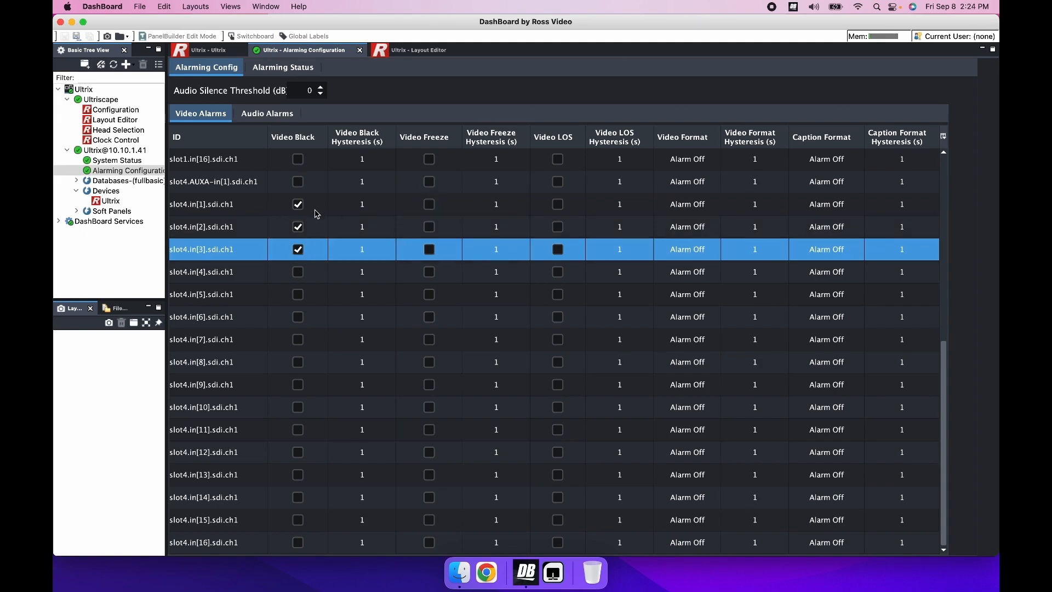
For slot4.in[1].sdi.ch1, set the Video Black hysteresis to 5 seconds and enable the Video Freeze and Video LOS alarms
left_click(385, 207)
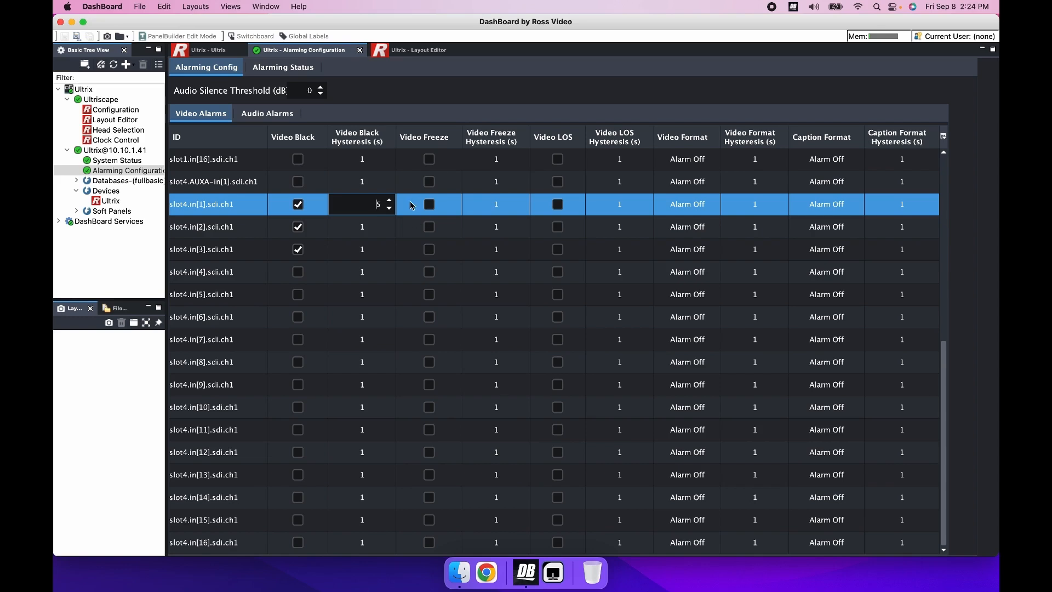
left_click(414, 205)
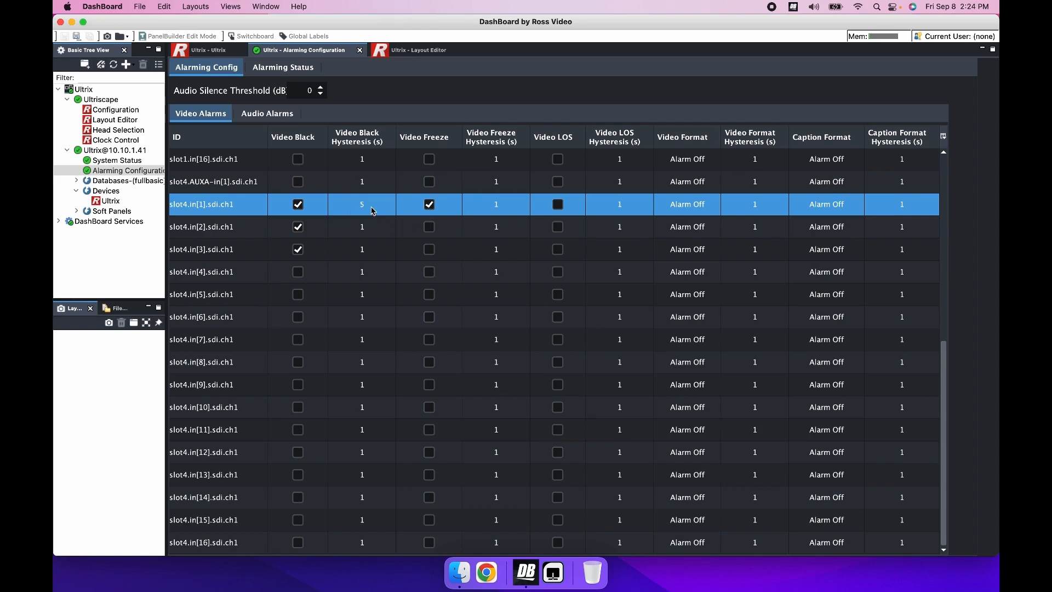
left_click(558, 206)
Set the Video Format alarm of slot4.in[1].sdi.ch1 to 1080i 59.94 and its Caption Format alarm to Any
double_click(717, 208)
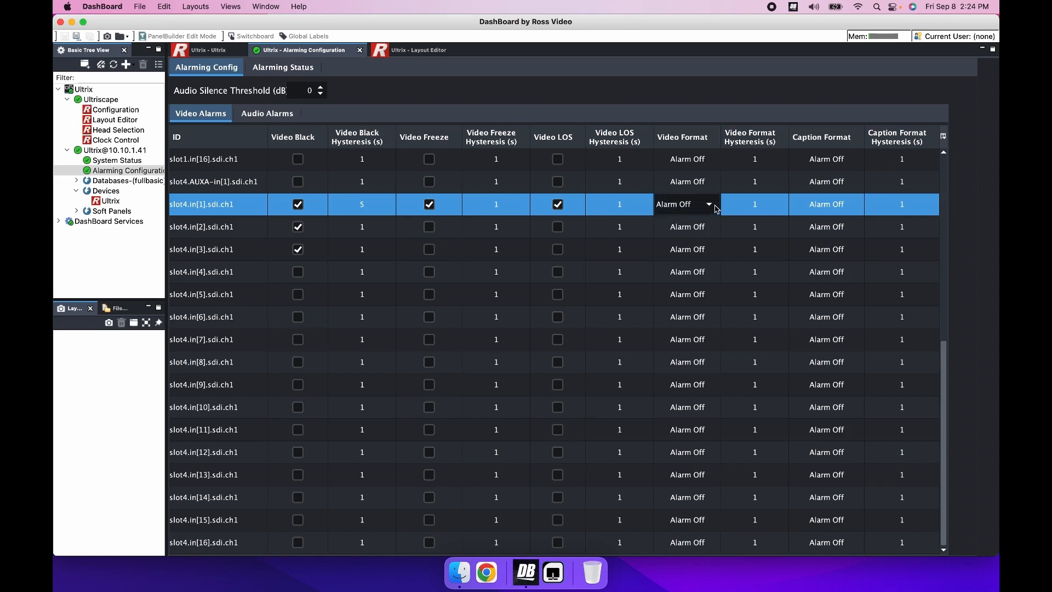
left_click(716, 207)
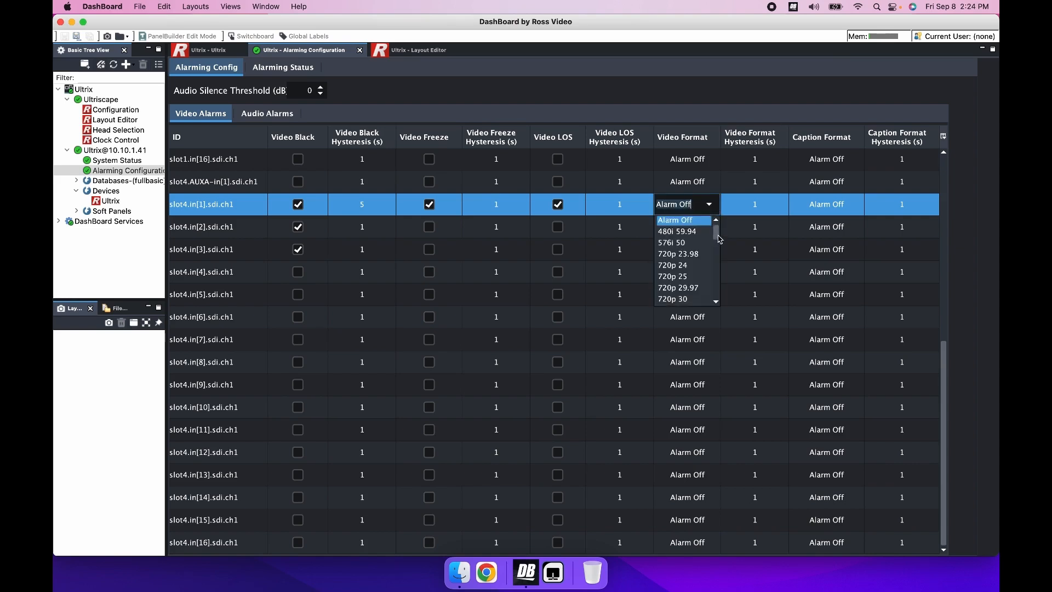
left_click_drag(717, 237, 719, 258)
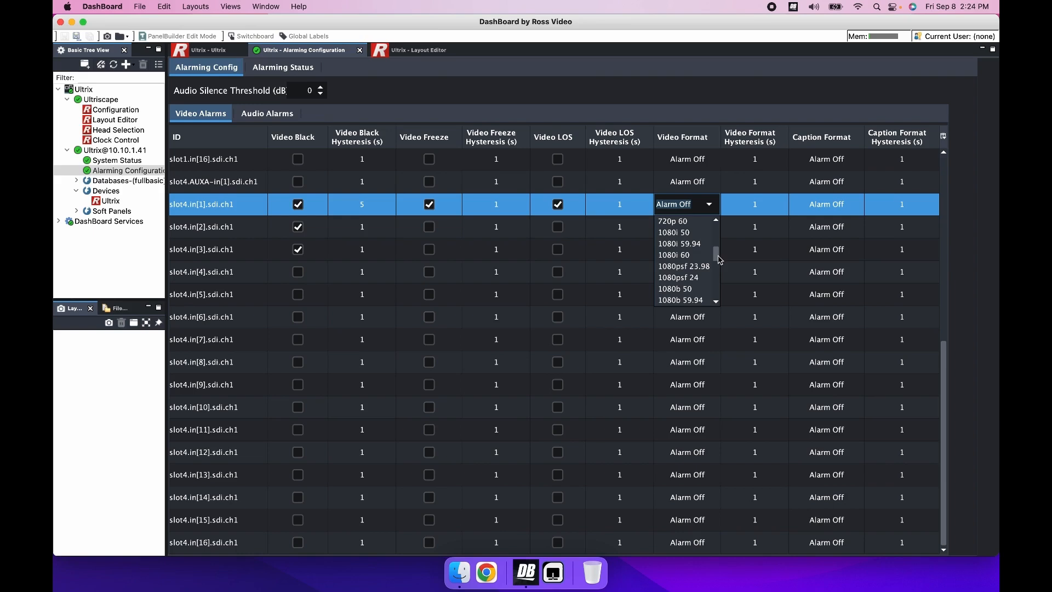
left_click(688, 250)
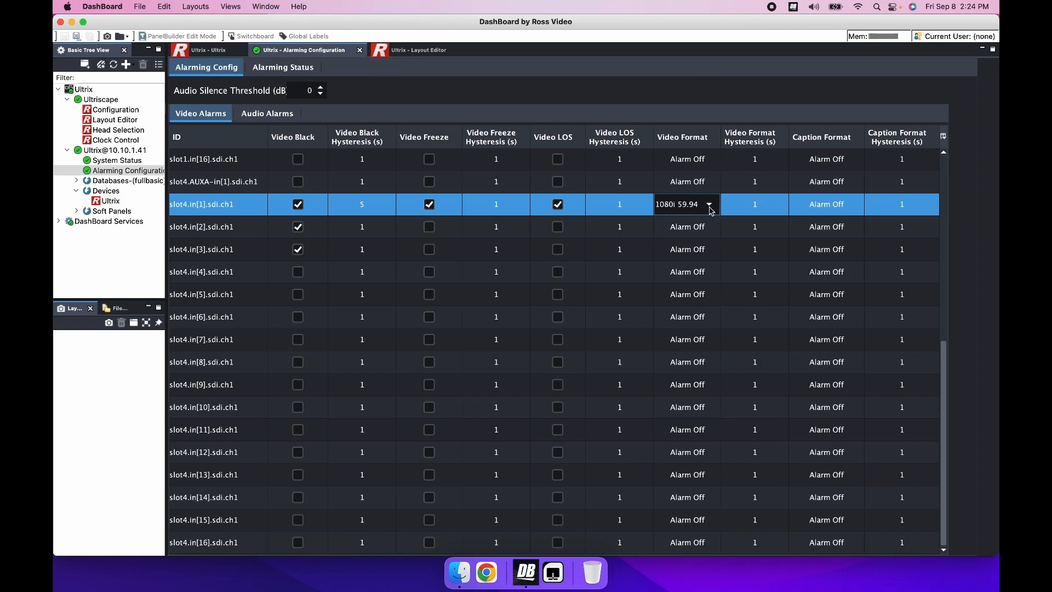
left_click(858, 209)
left_click(853, 205)
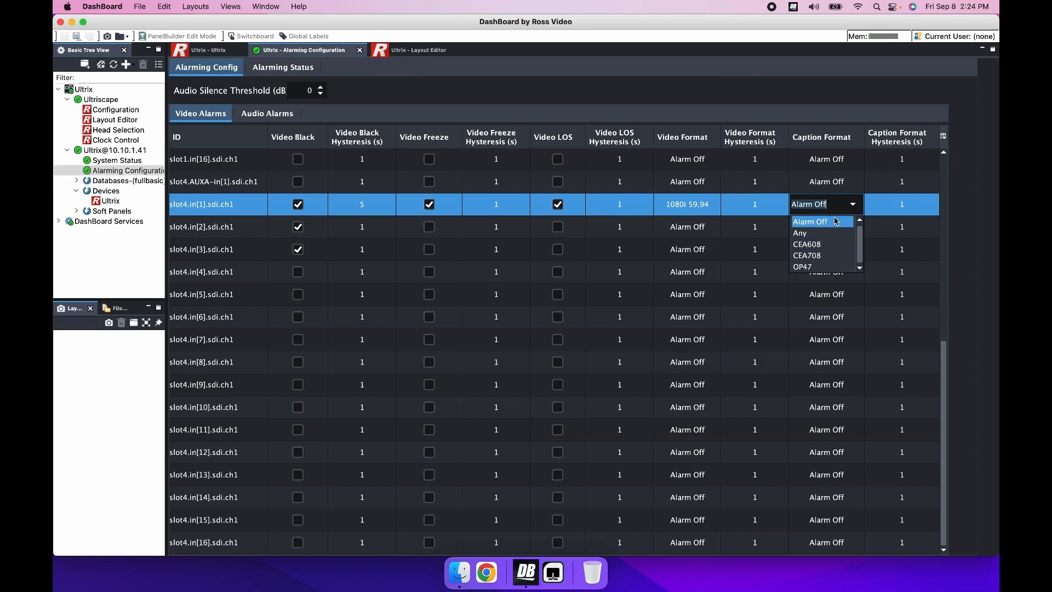
left_click(822, 233)
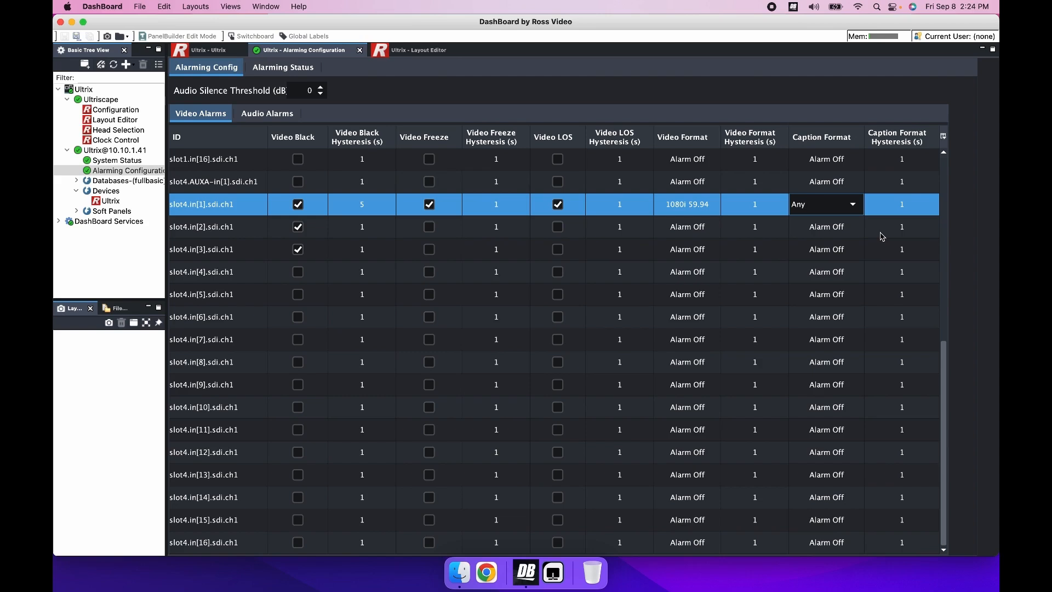
left_click(916, 203)
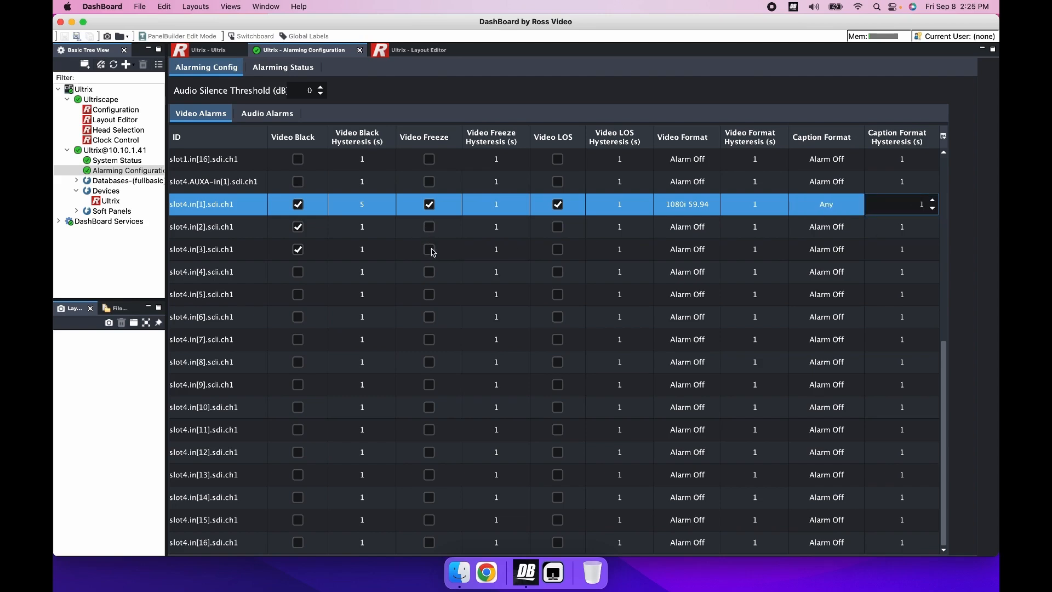
Enable the Video Freeze and Video LOS alarms for slot 4 SDI inputs 2 and 3
left_click(429, 226)
left_click(430, 250)
left_click(557, 250)
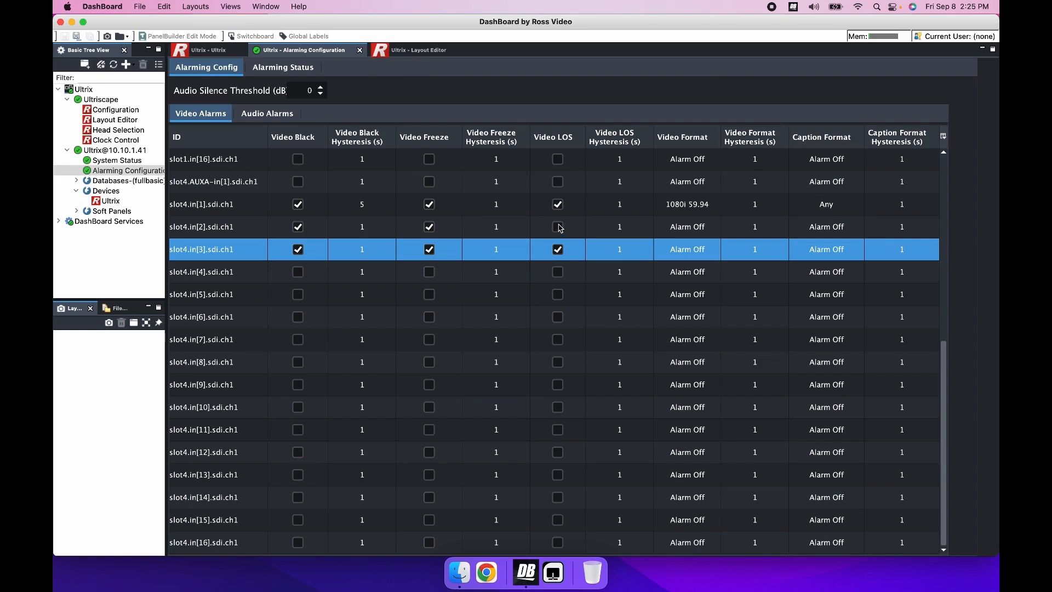
left_click(558, 227)
Set the Video Format alarm of slot4.in[2].sdi.ch1 to 720p 60 and its Caption Format alarm to Any
left_click(708, 229)
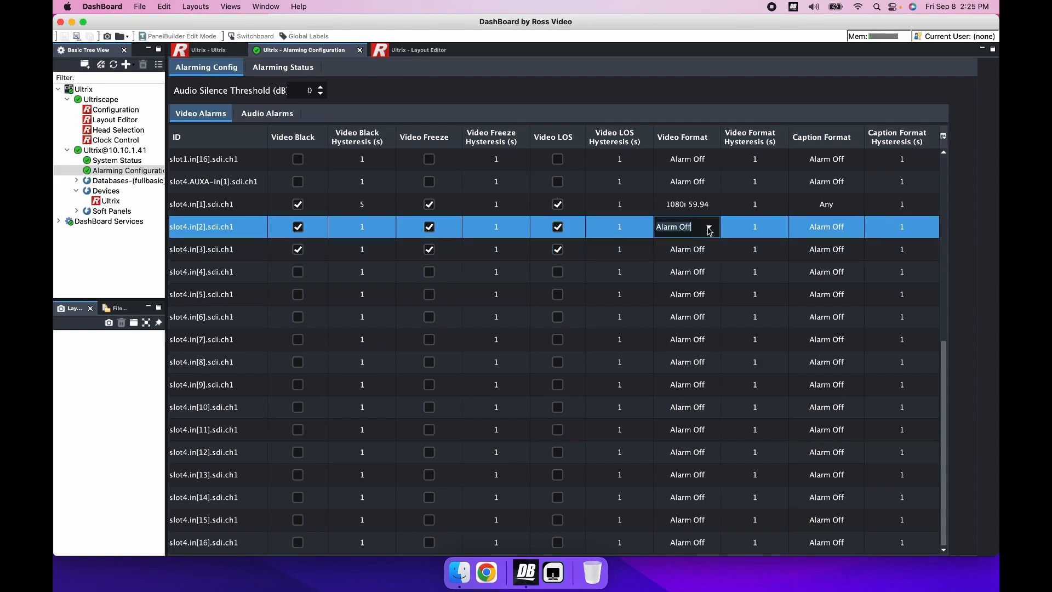
left_click(709, 230)
scroll(718, 304, "down", 2)
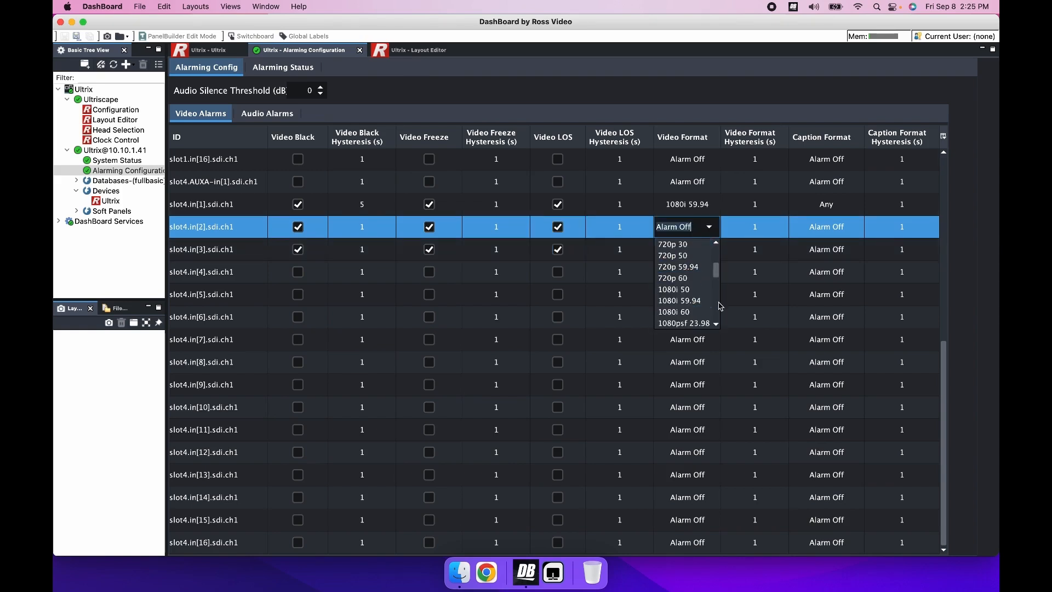
left_click(685, 278)
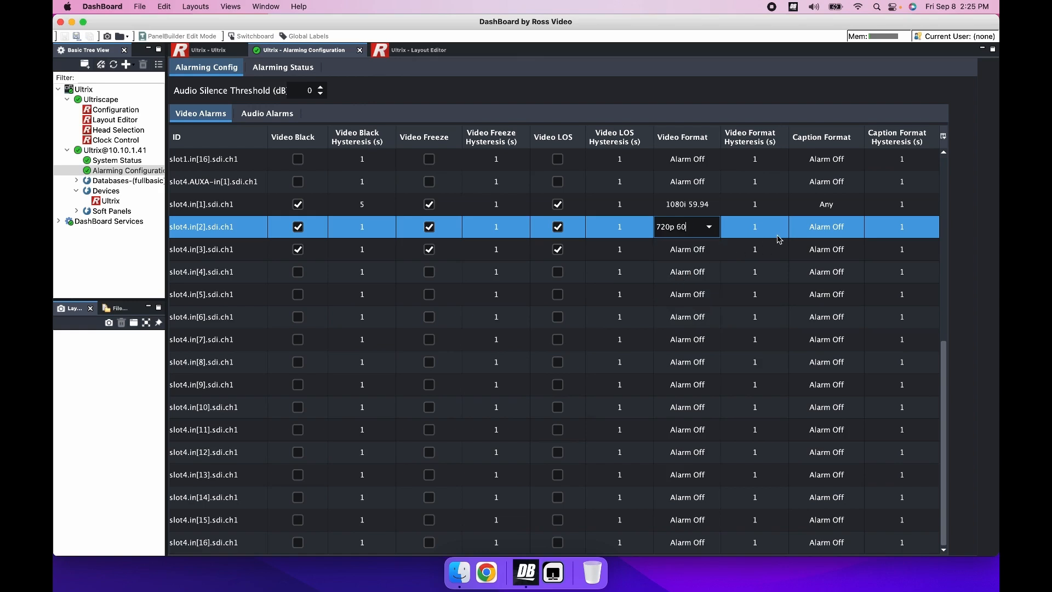
left_click(838, 226)
left_click(849, 234)
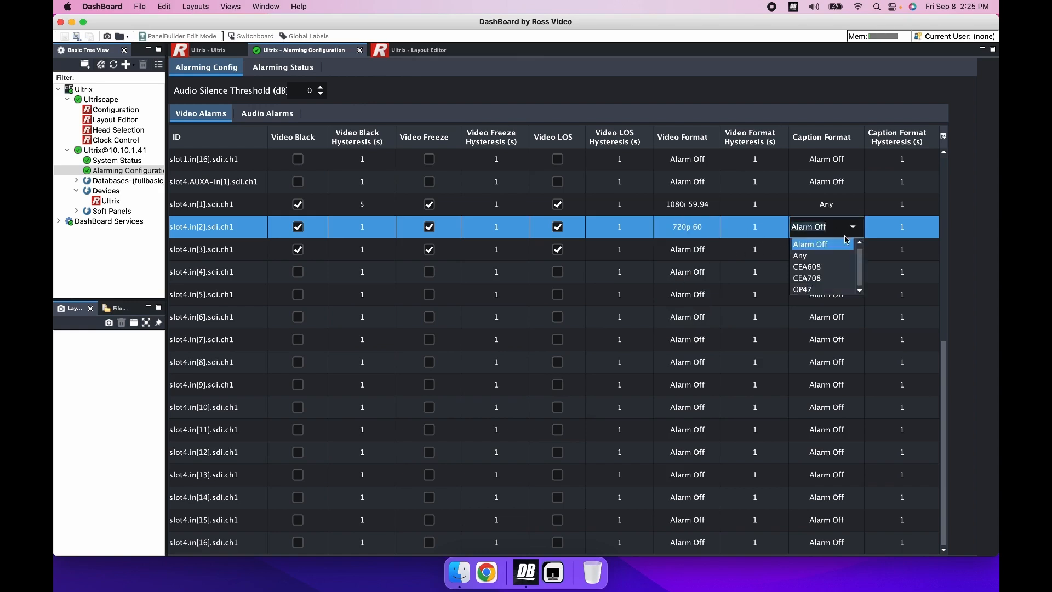
left_click(830, 255)
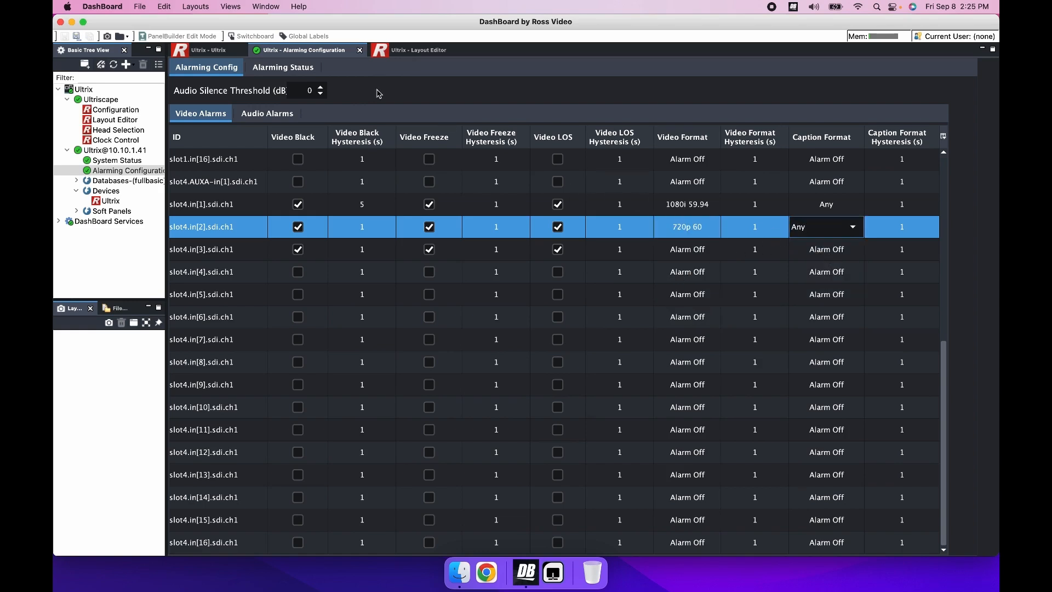
Show the audio alarm settings
left_click(267, 118)
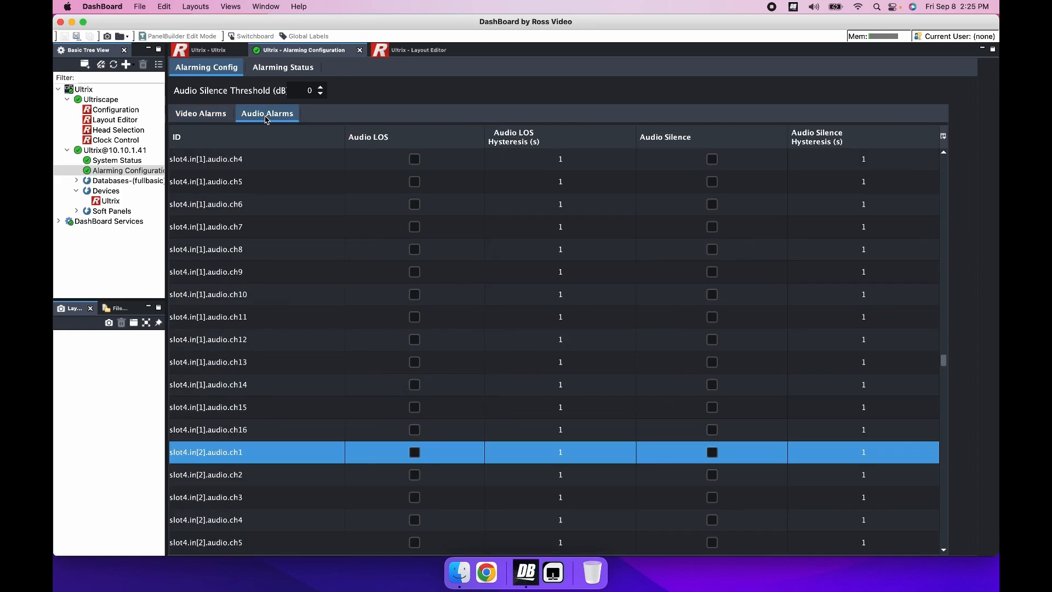
left_click(416, 431)
left_click(416, 453)
left_click(416, 431)
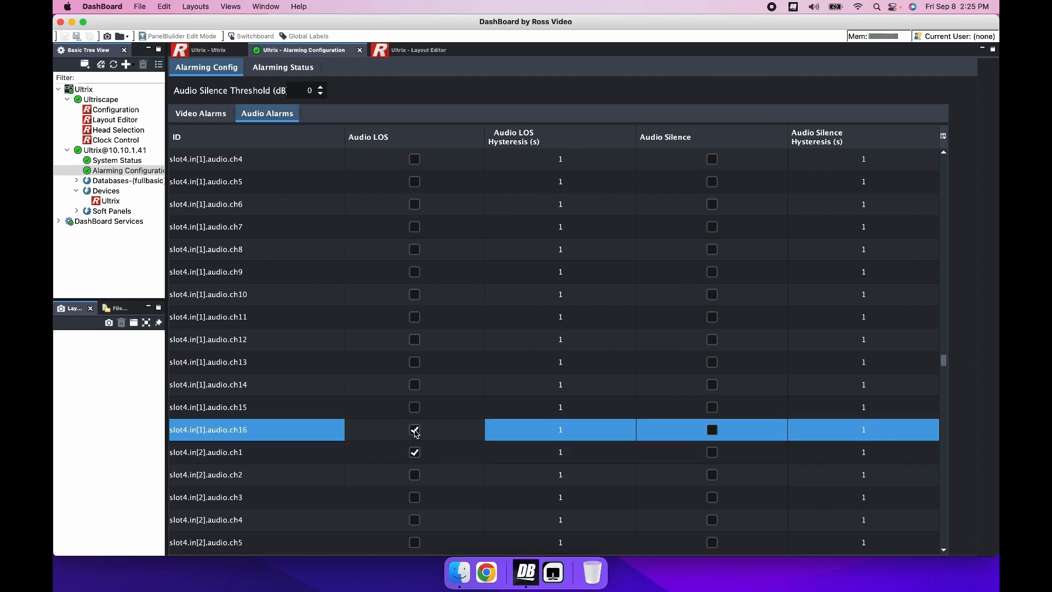
left_click(415, 431)
left_click(416, 453)
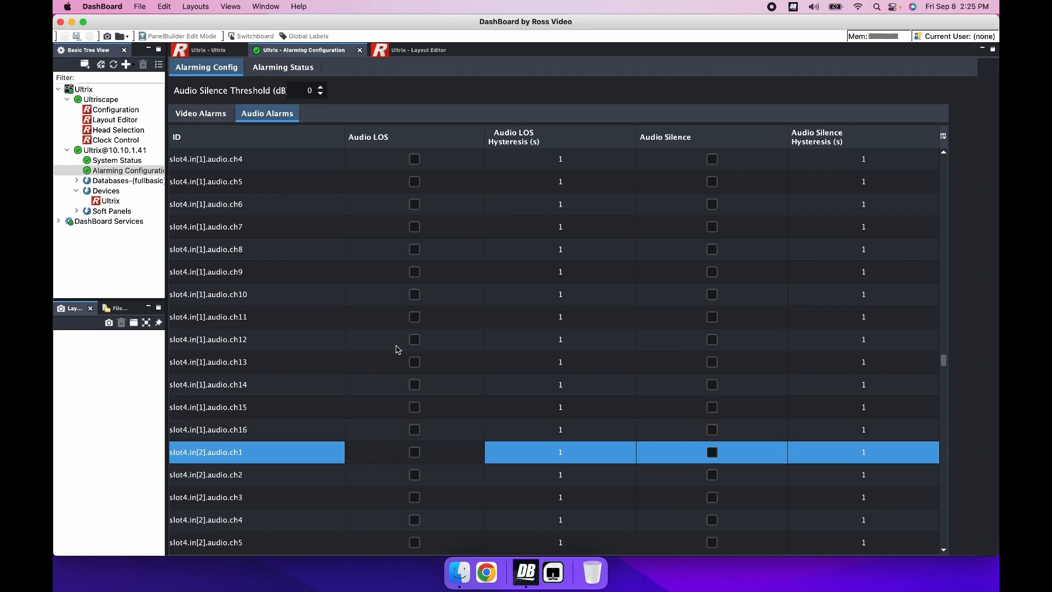
Enable the Audio LOS and Audio Silence alarms for slot4.in[1].audio.ch1
left_click(945, 192)
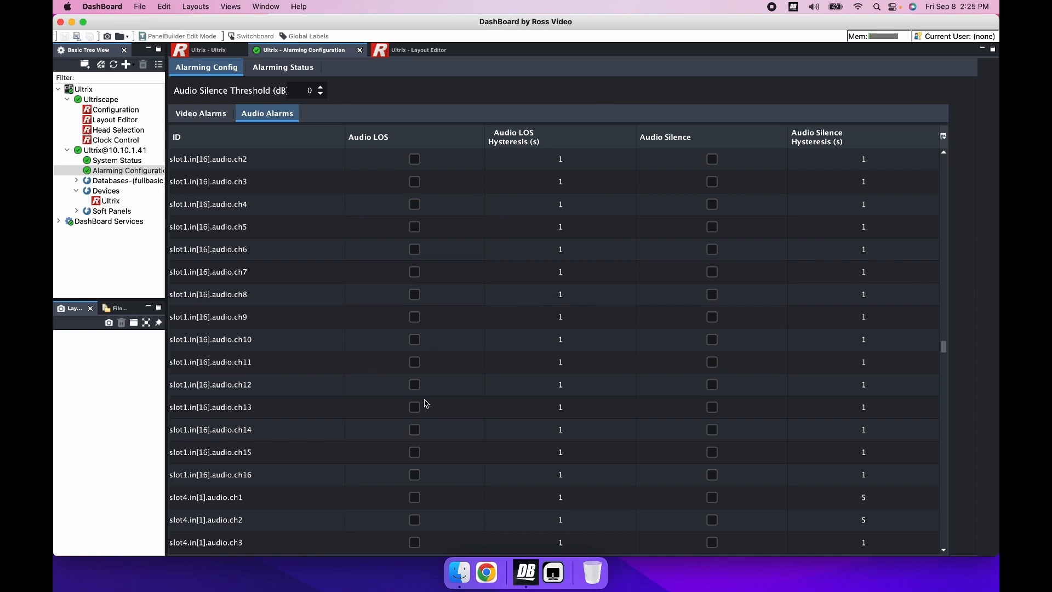
left_click(415, 497)
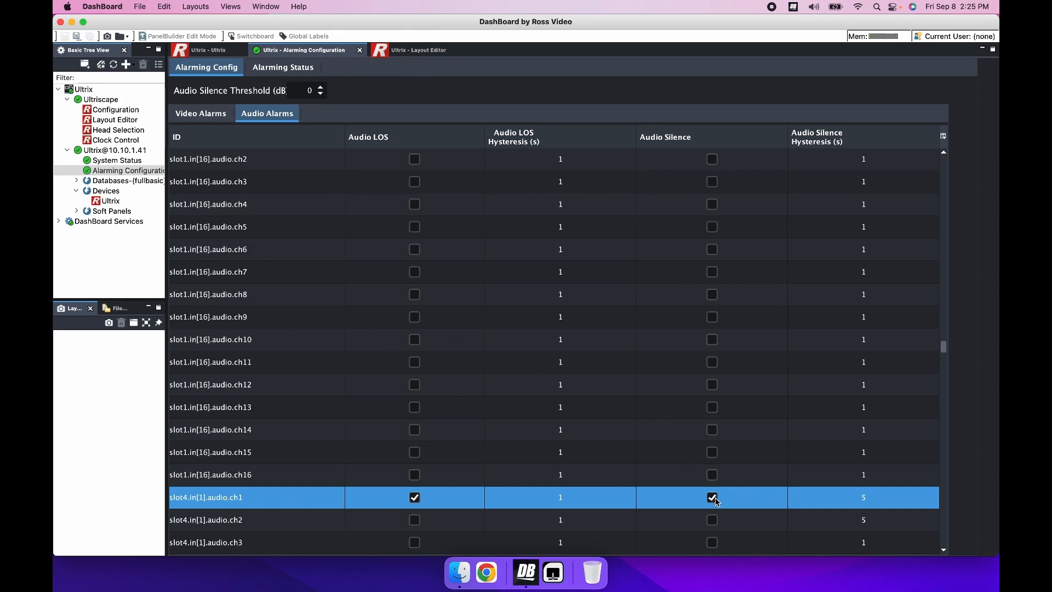
Check the alarming status for detected alarm messages on the multiviewer heads of slots 1 and 4
left_click(275, 68)
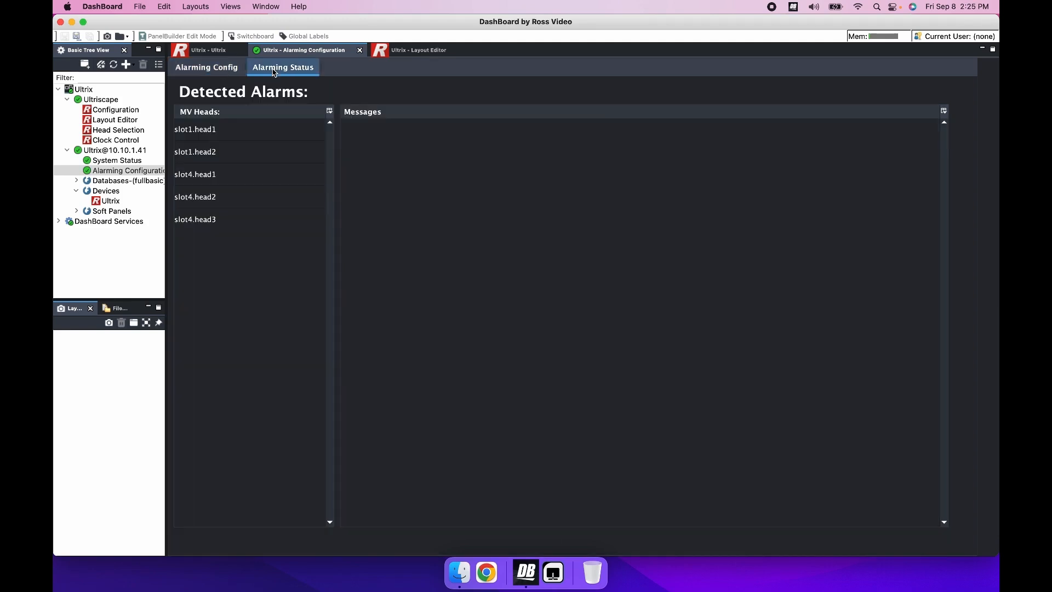
left_click(202, 131)
left_click(200, 156)
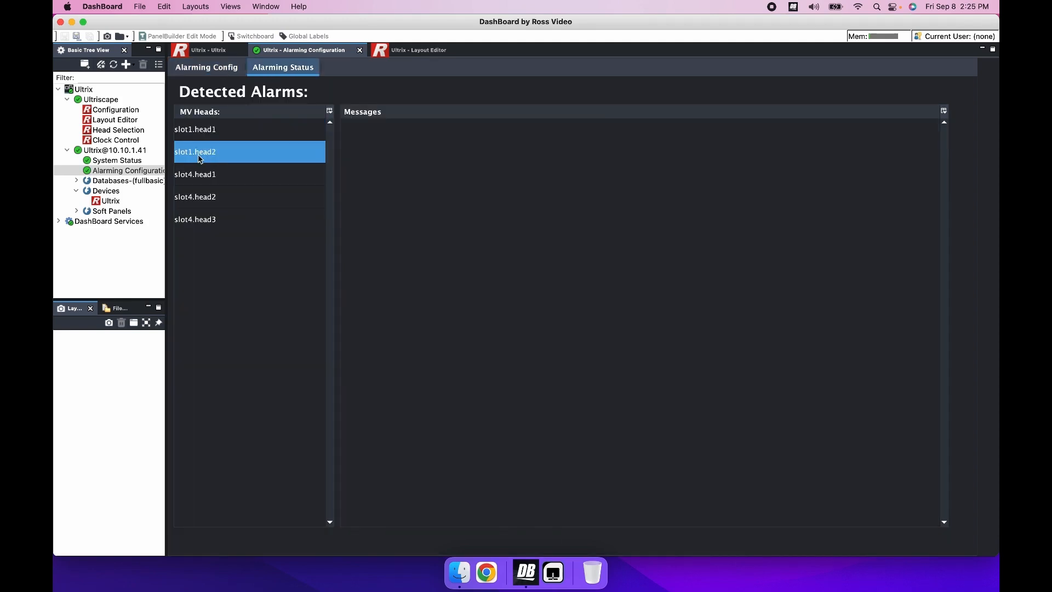
left_click(193, 198)
left_click(193, 220)
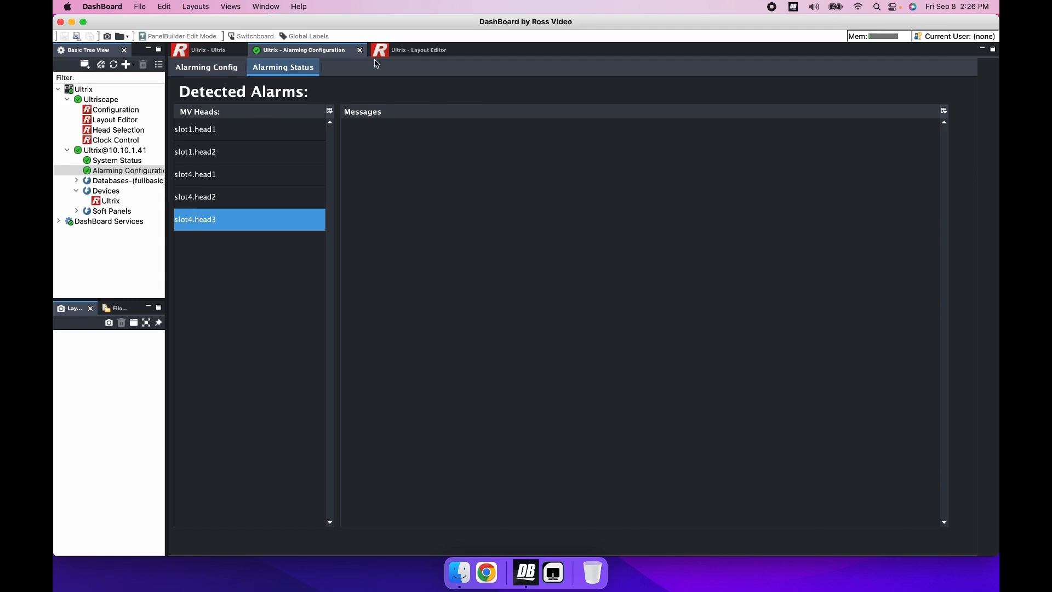
In the Layout Editor, add an alarming box to PiP 1 of the Quad.lay layout
left_click(410, 52)
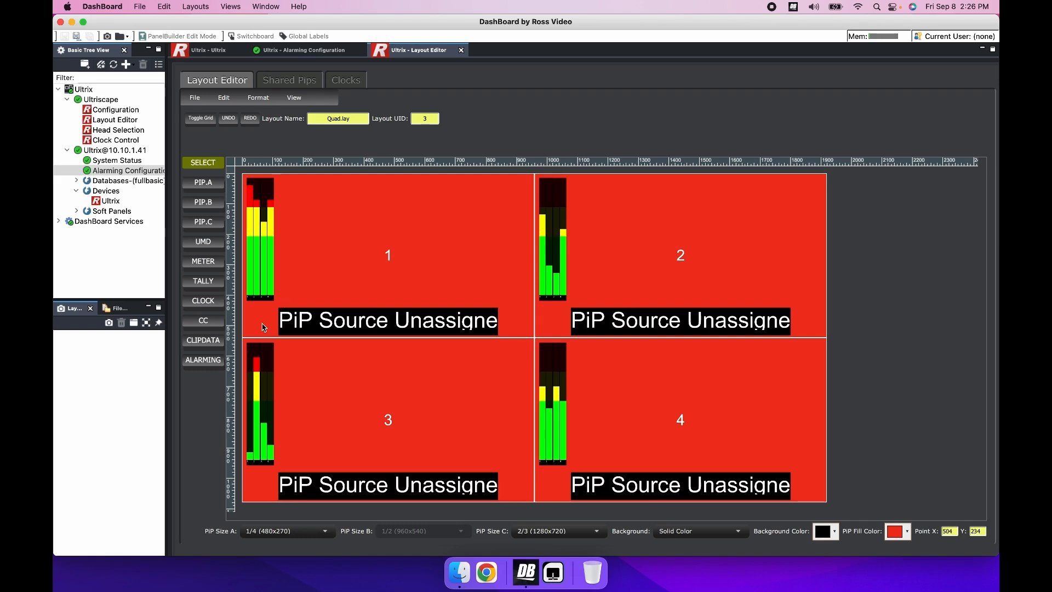
left_click(197, 365)
left_click(321, 229)
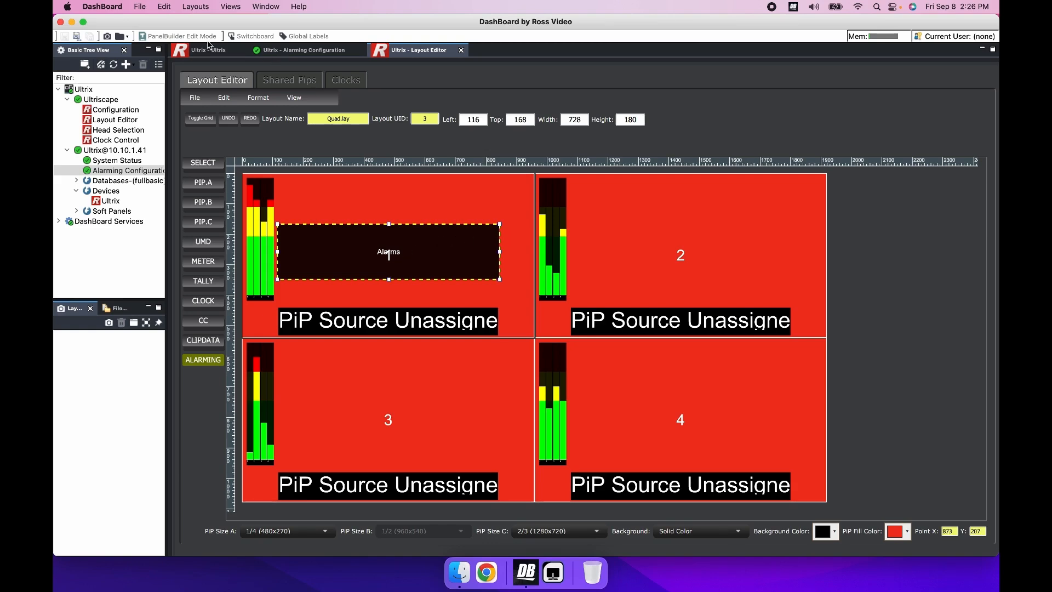
Save the layout to Ultricore, overwriting Quad.lay
left_click(196, 99)
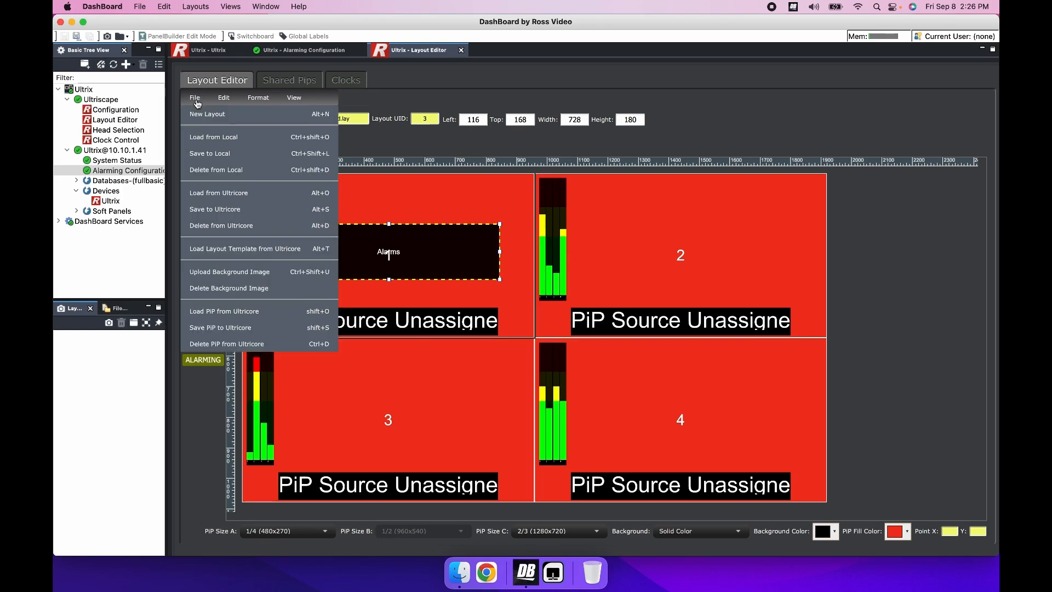
left_click(226, 214)
left_click(235, 231)
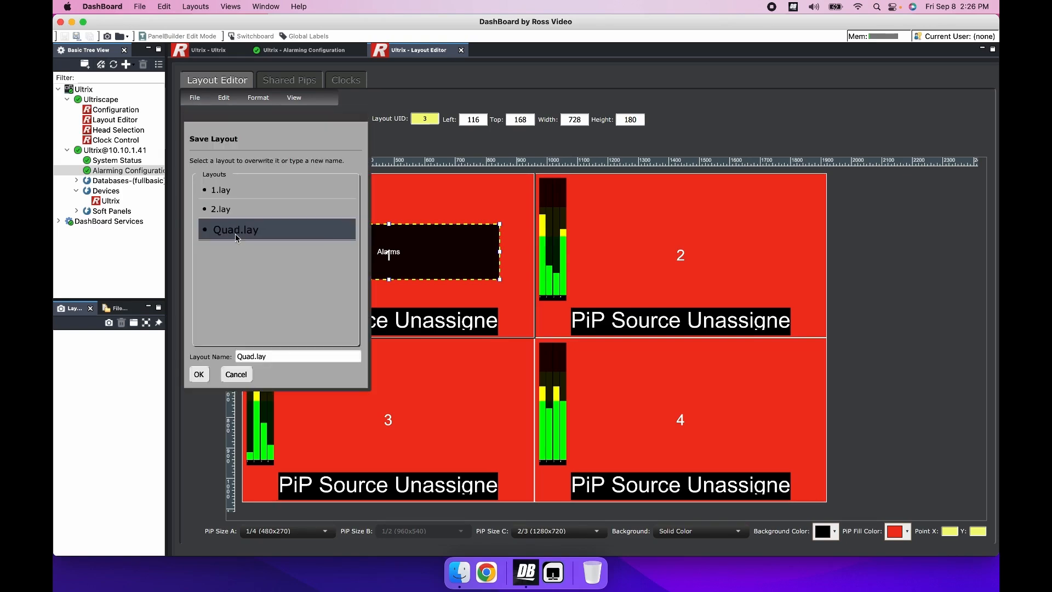
left_click(200, 376)
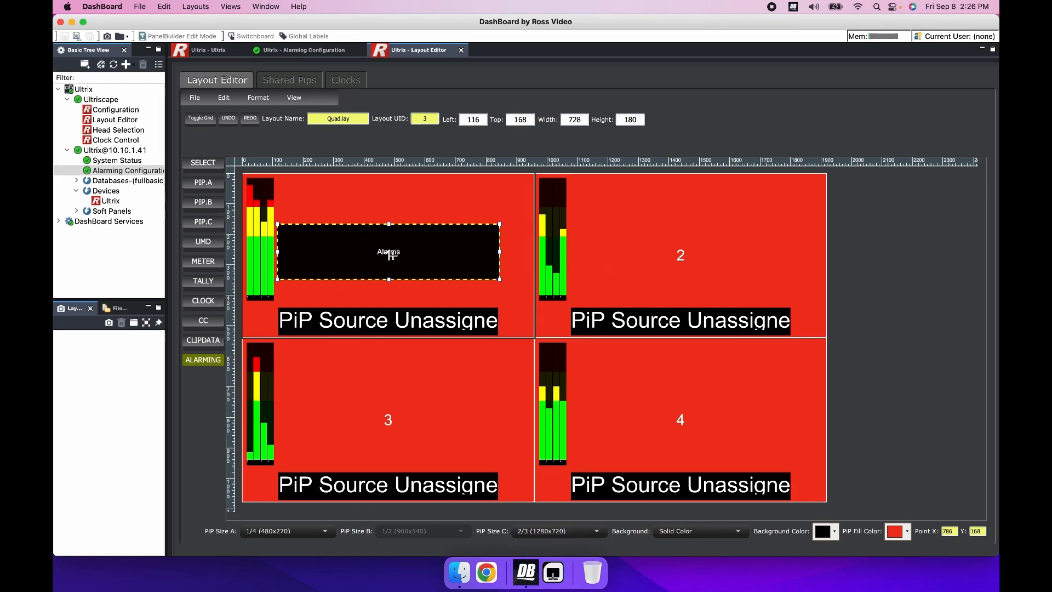
Add alarming boxes to PiPs 2, 3 and 4, and save the layout to Ultricore as Quad.lay again
left_click(609, 237)
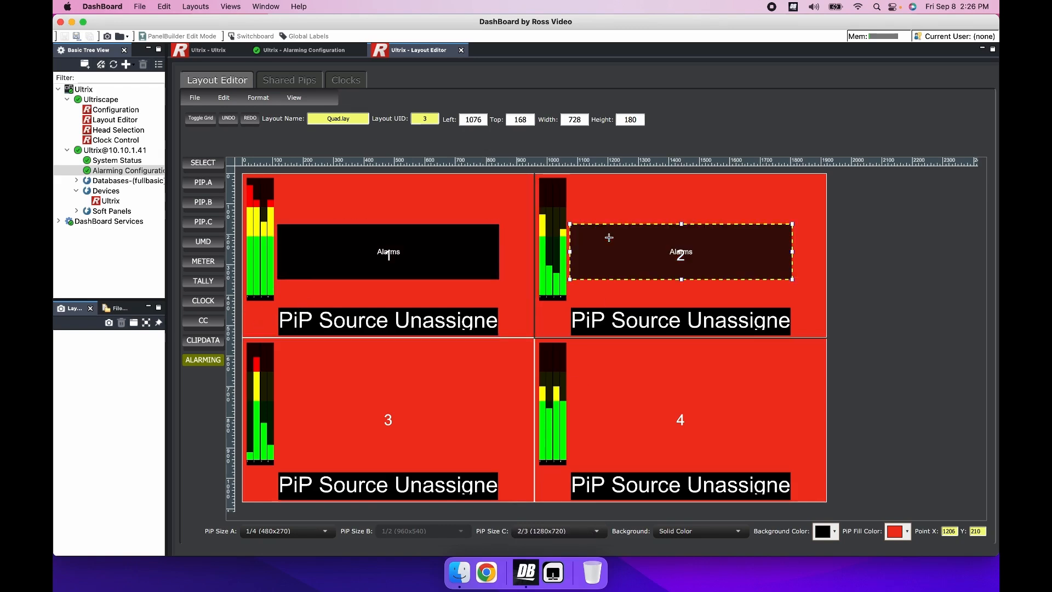
left_click(389, 395)
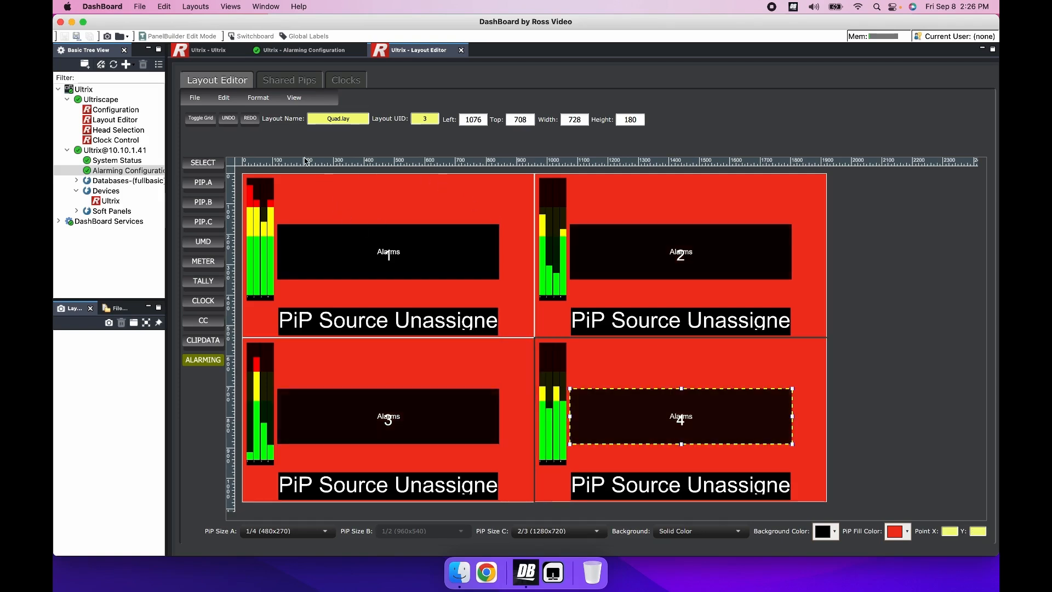
left_click(195, 99)
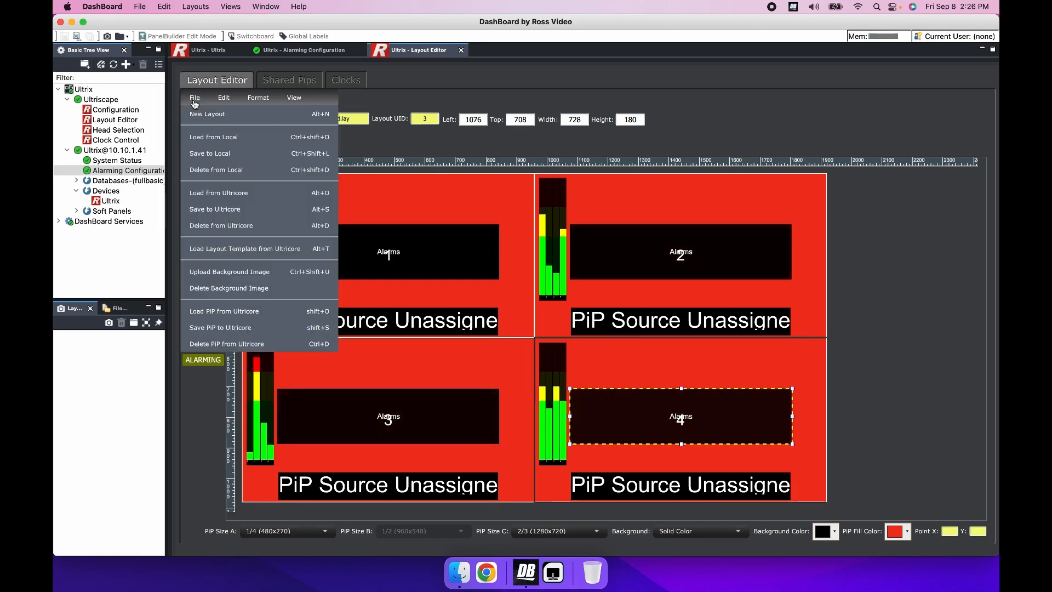
left_click(205, 211)
left_click(201, 374)
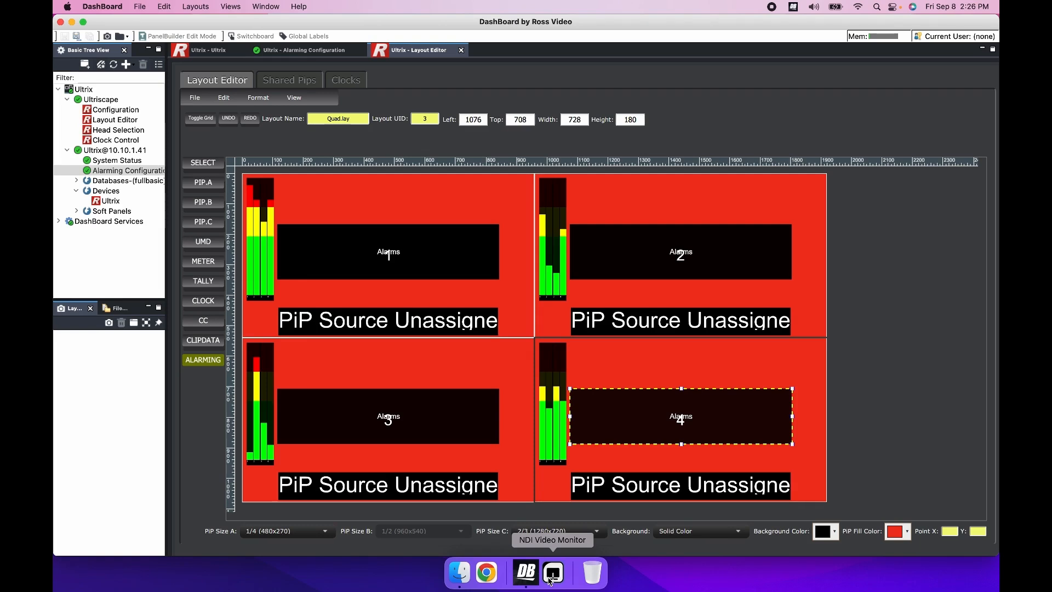
Switch to NDI Video Monitor and display the BIRDDOG SDI source to view the multiviewer output
left_click(551, 579)
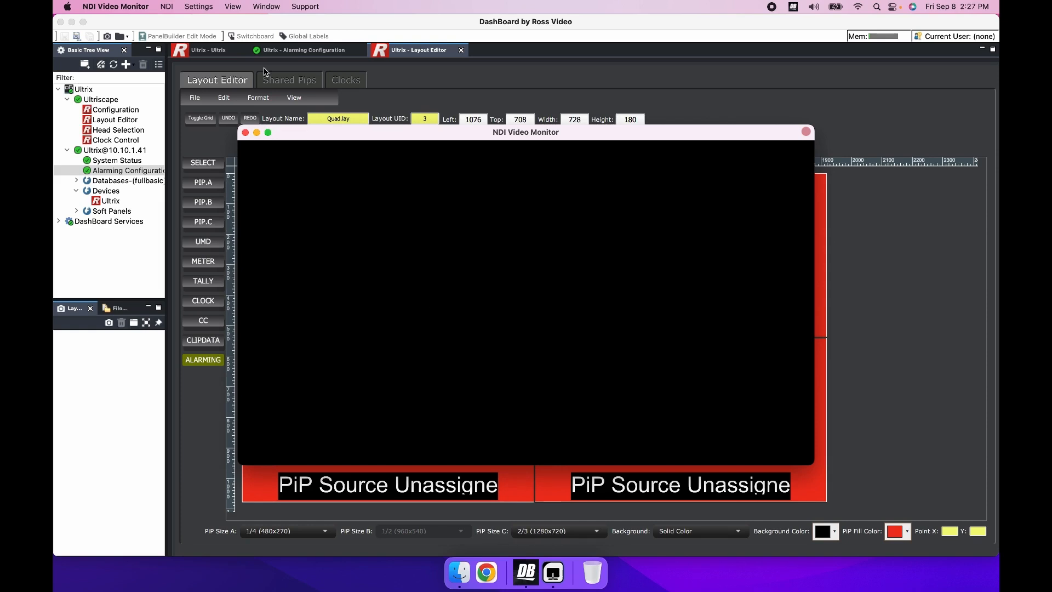
left_click(167, 8)
mouse_move(181, 27)
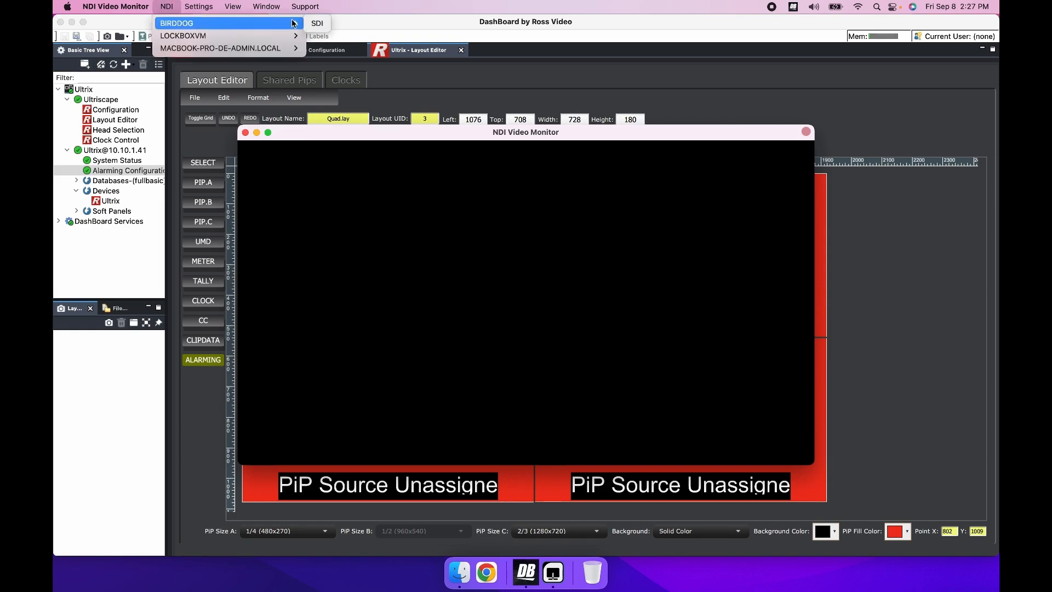
left_click(316, 22)
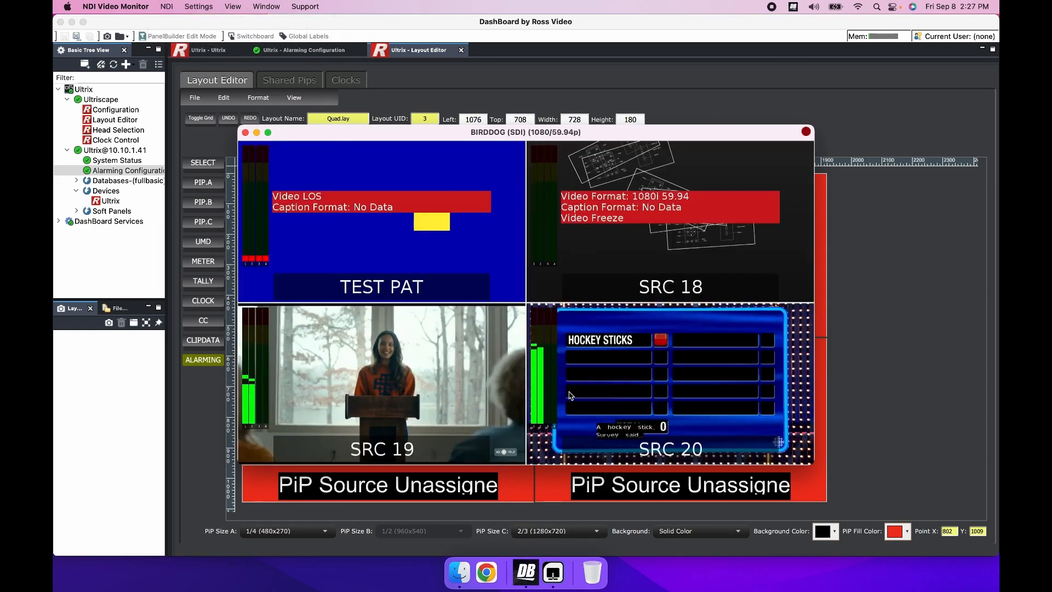